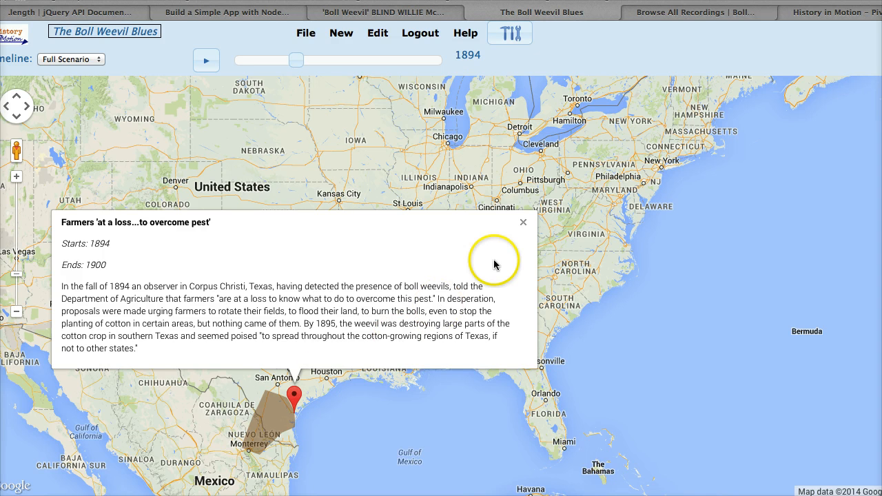
# Close the event description on the map and open the scenario's start description for editing.
pyautogui.click(521, 220)
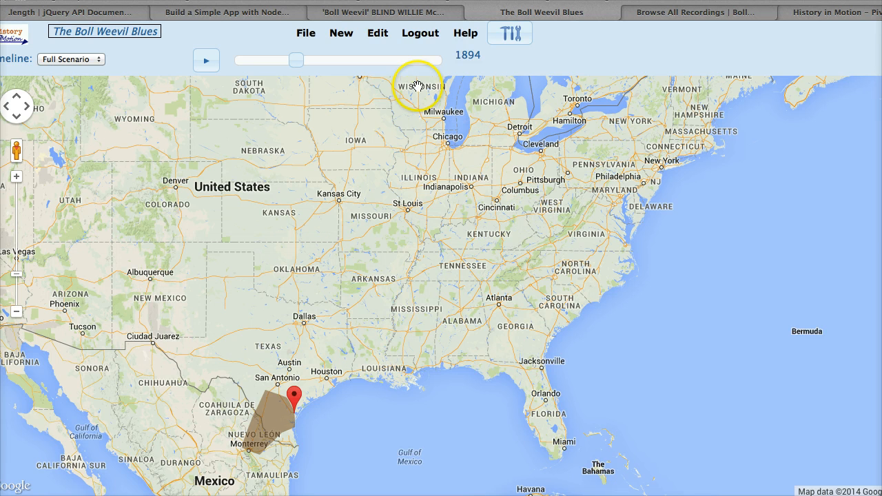
pyautogui.click(377, 33)
pyautogui.click(392, 83)
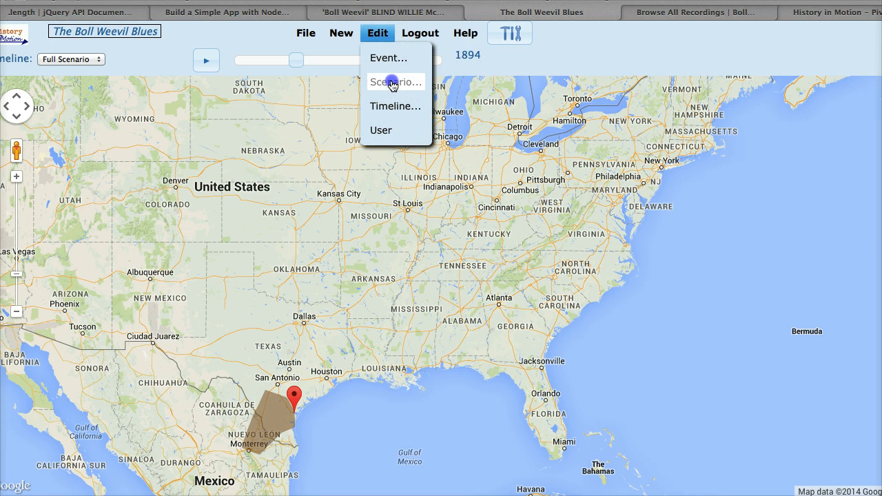
pyautogui.click(609, 299)
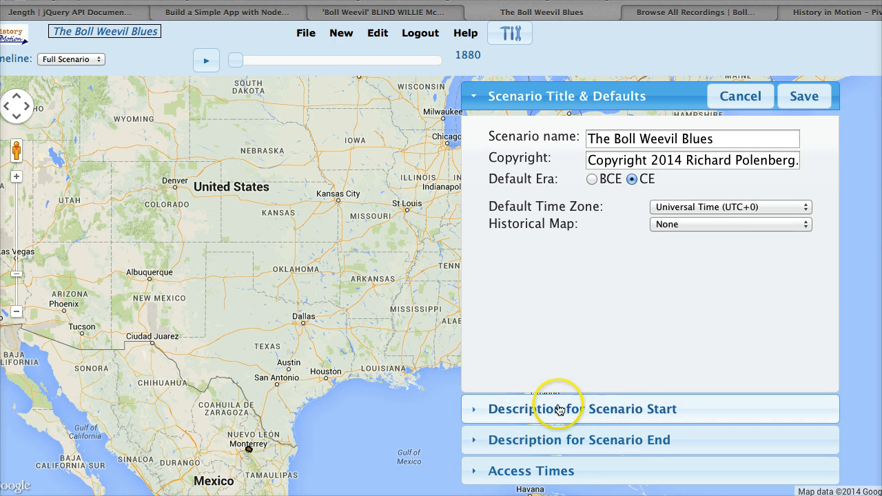
pyautogui.click(626, 410)
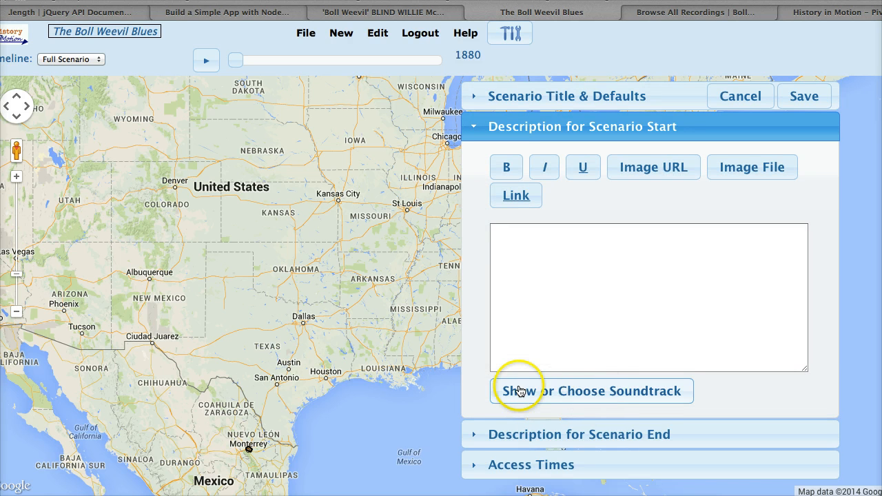
# Examine the available soundtrack source types for the scenario start description without choosing one.
pyautogui.click(604, 392)
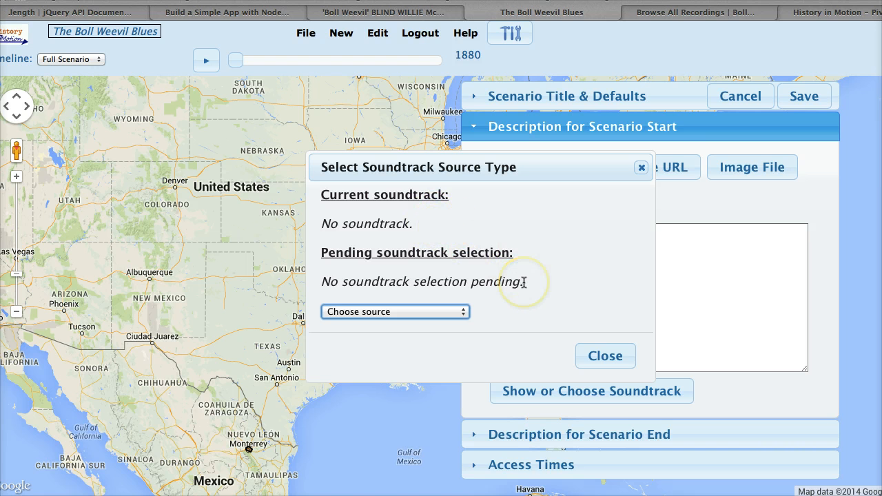
pyautogui.click(465, 313)
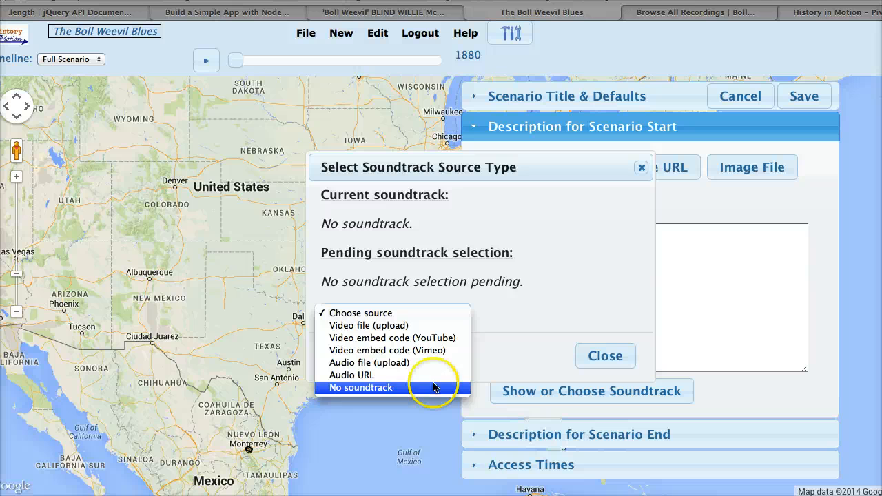
pyautogui.click(602, 356)
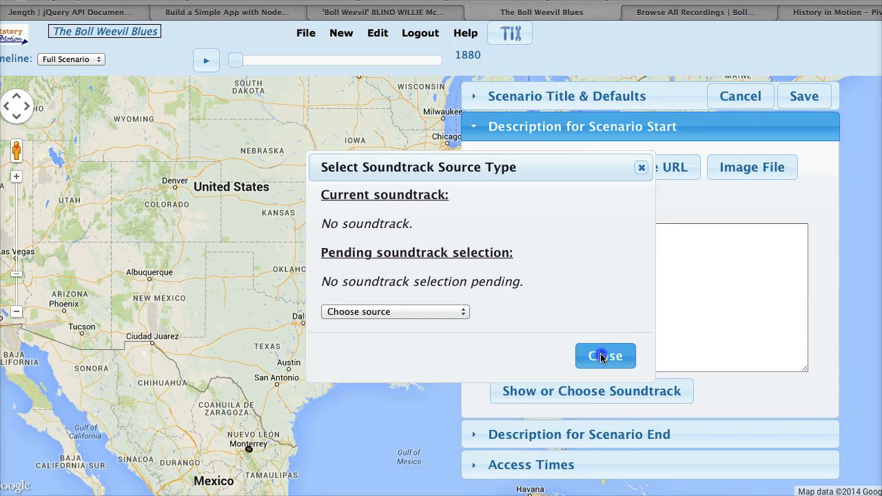
pyautogui.click(677, 298)
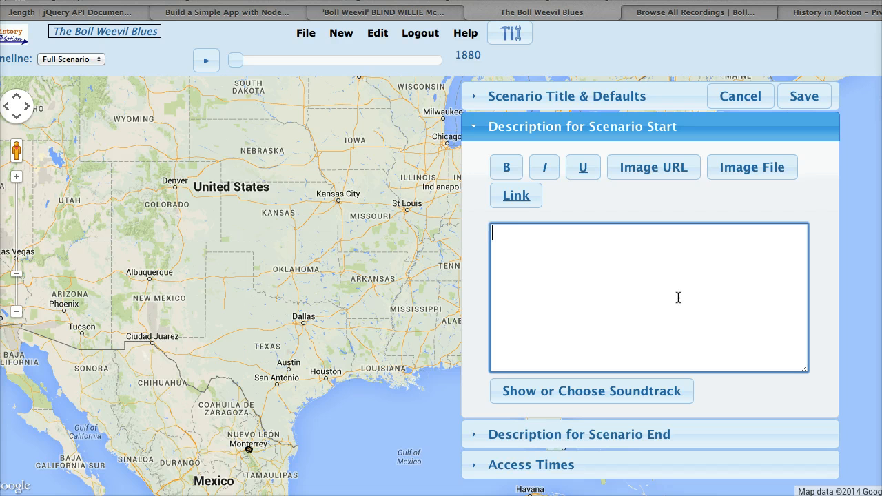
# Switch to YouTube and copy the embed code of the 'Boll Weevil' Blind Willie McTell video.
pyautogui.click(417, 11)
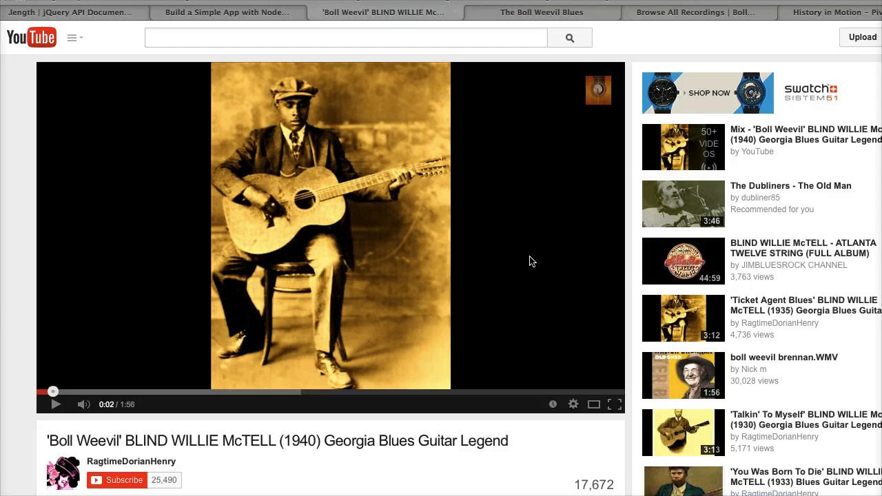
pyautogui.scroll(-3, 531, 260)
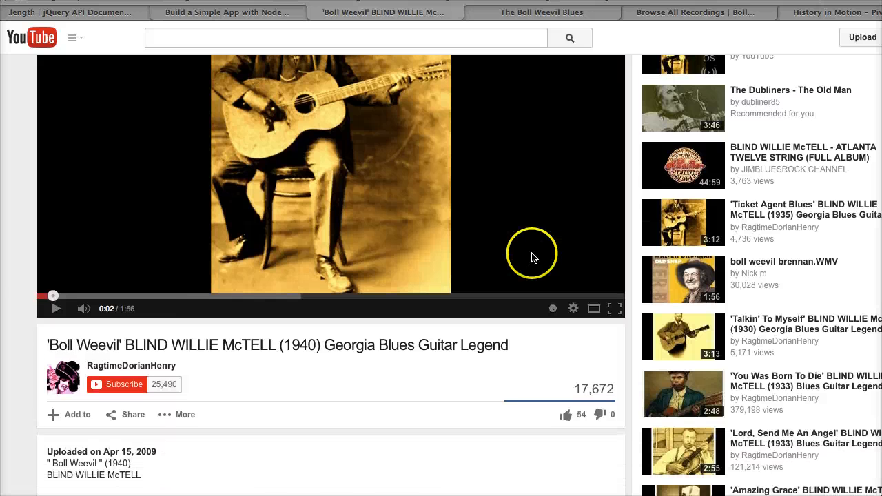
pyautogui.scroll(-5, 531, 257)
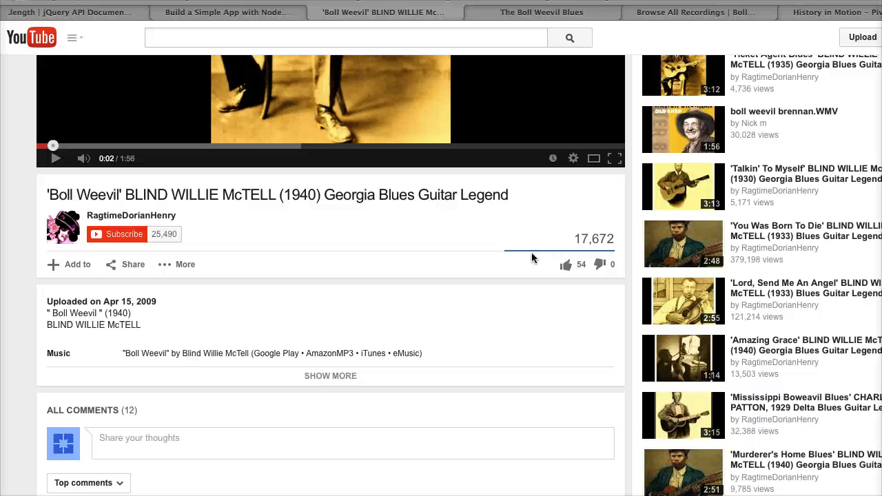
pyautogui.click(124, 266)
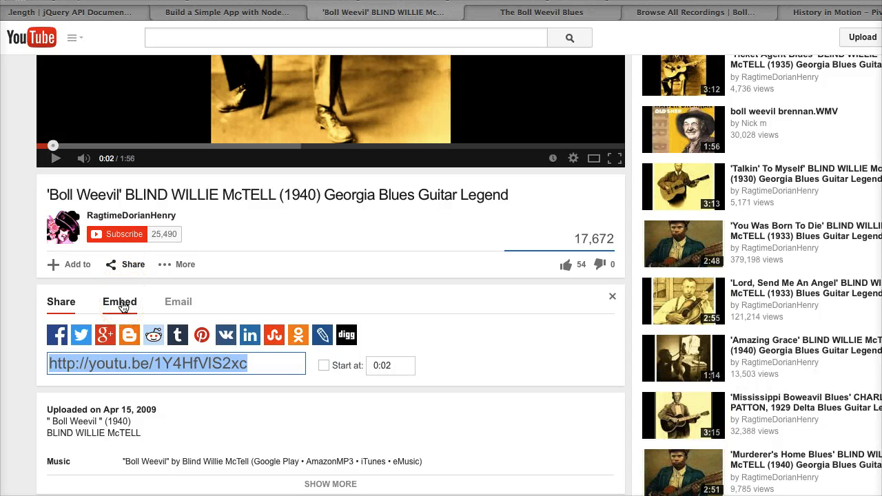
pyautogui.click(121, 303)
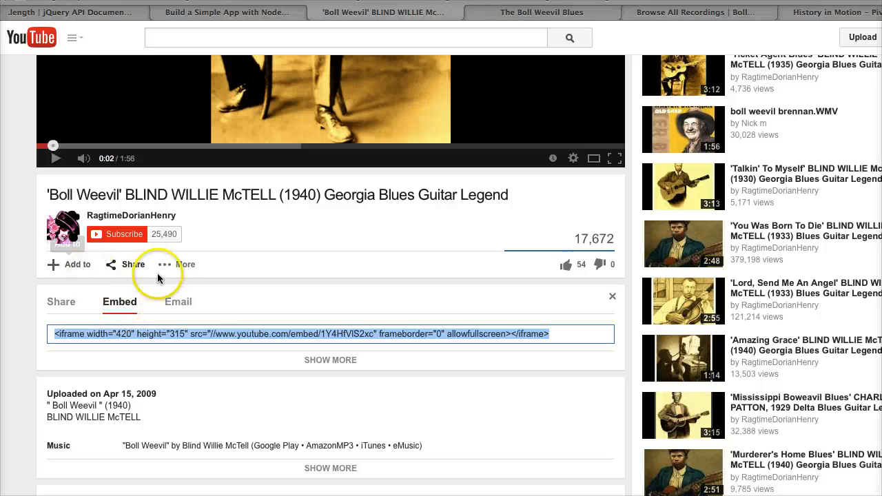
# Back in the Boll Weevil Blues scenario, set the start description's soundtrack to the copied YouTube video embed code and save it.
pyautogui.click(565, 11)
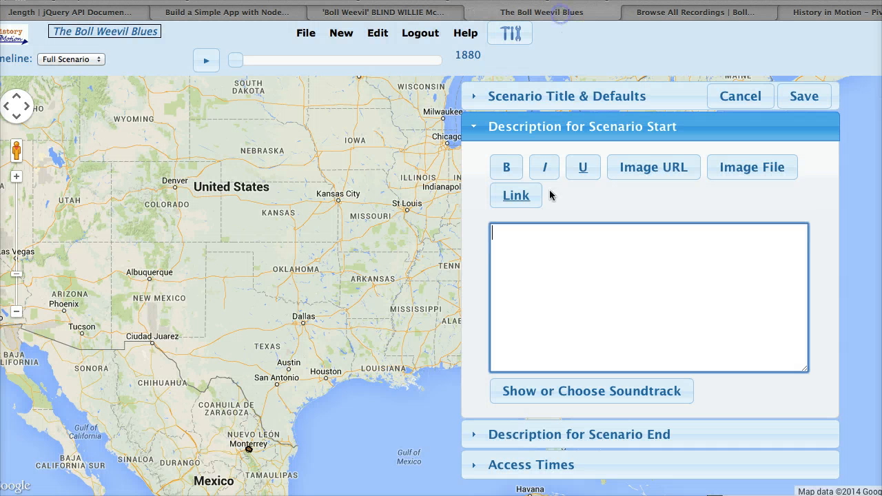
pyautogui.click(548, 390)
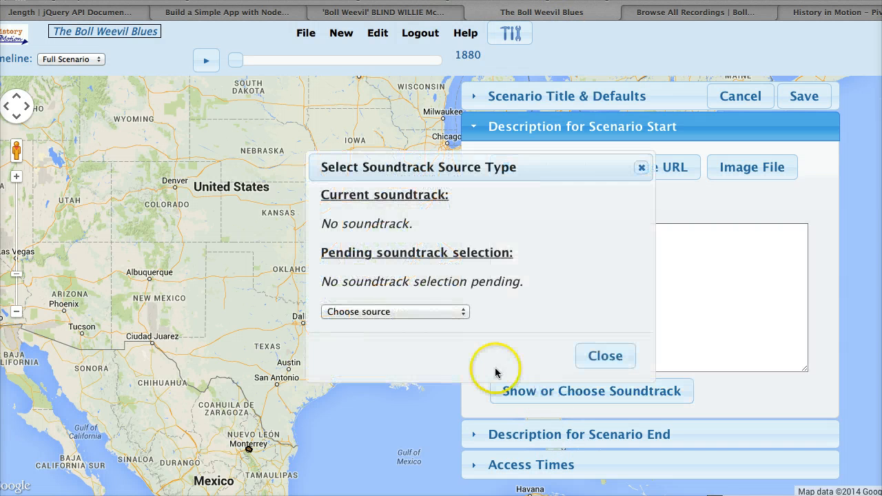
pyautogui.click(465, 311)
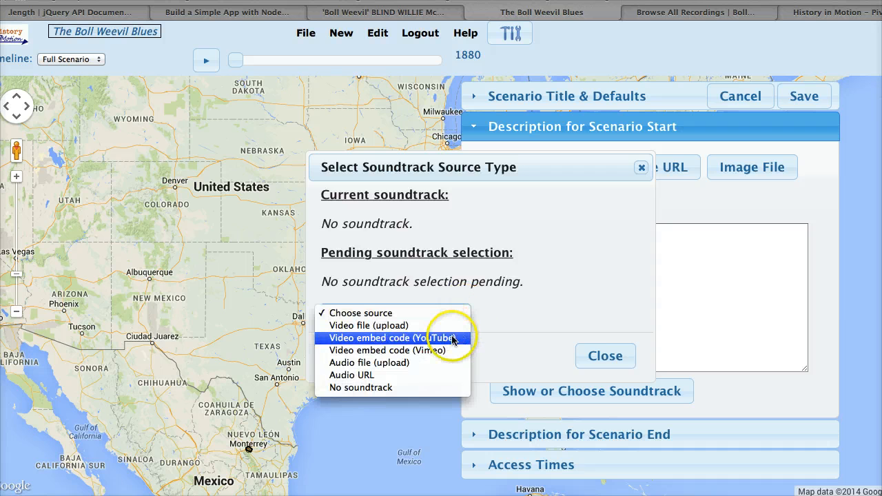
pyautogui.click(452, 339)
pyautogui.click(399, 252)
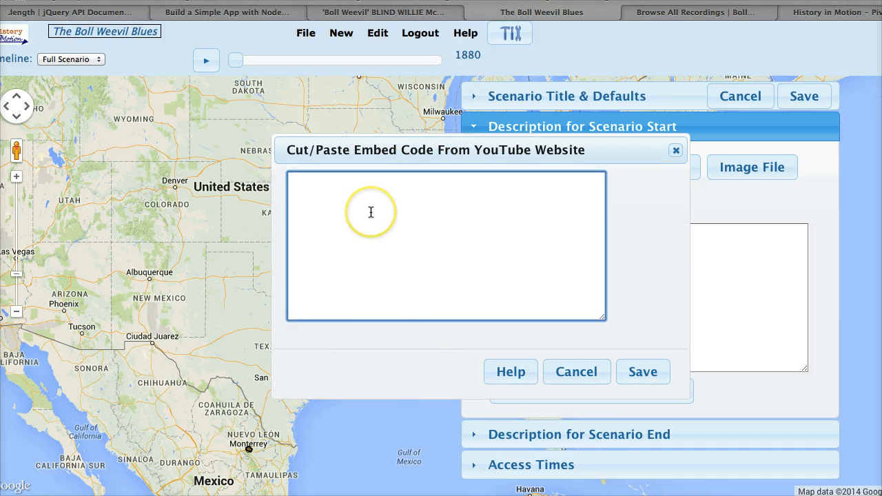
pyautogui.write('<iframe width="420" height="315" src="//www.youtube.com/embed/1Y4HfVlS2xc" frameborder="0" allowfullscreen></iframe>')
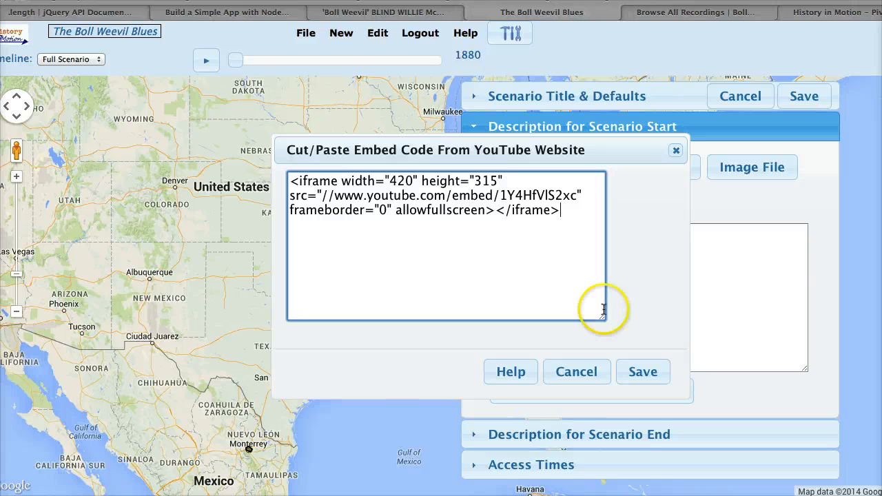
pyautogui.click(635, 372)
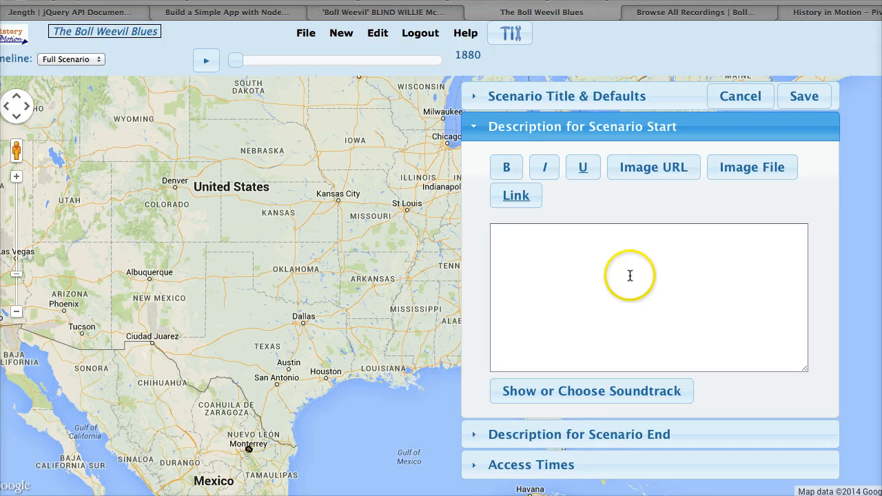
# Return to YouTube and copy the short share link of the 'Boll Weevil' video.
pyautogui.click(422, 14)
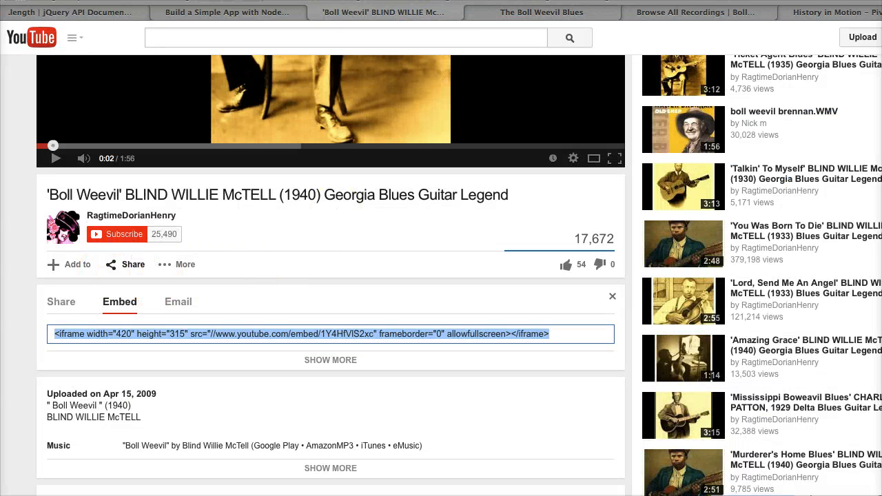
pyautogui.click(60, 301)
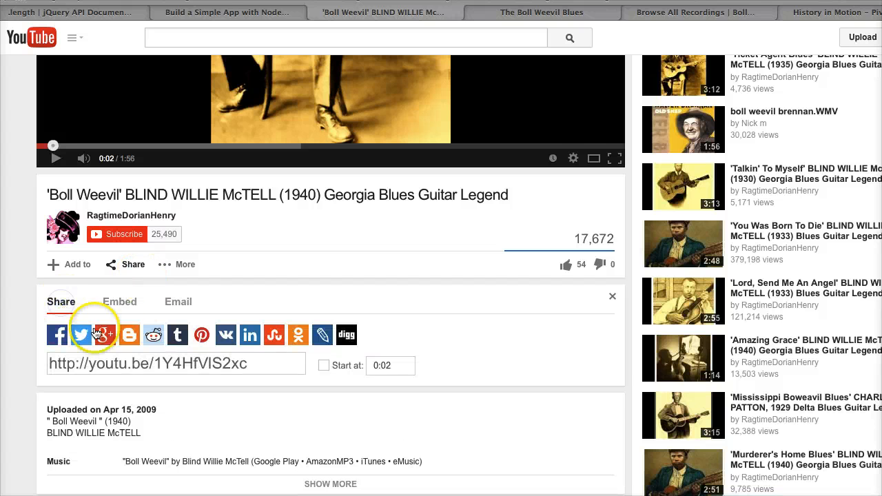
pyautogui.click(119, 367)
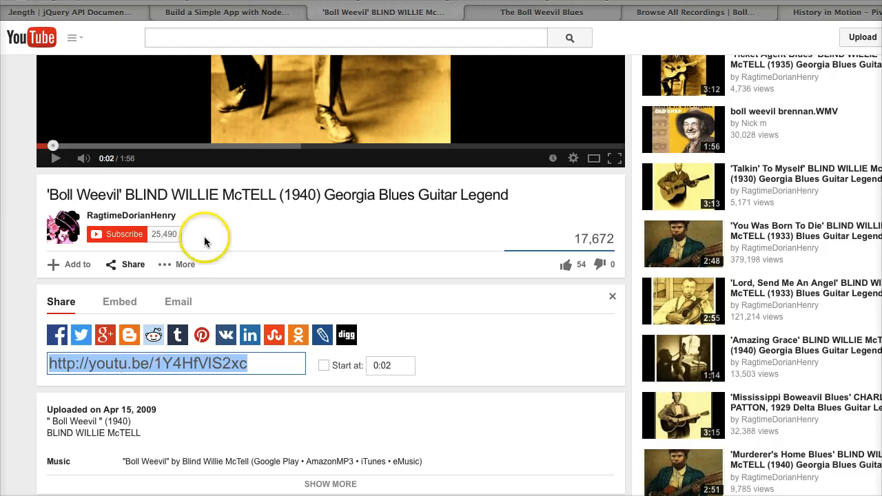
pyautogui.click(560, 15)
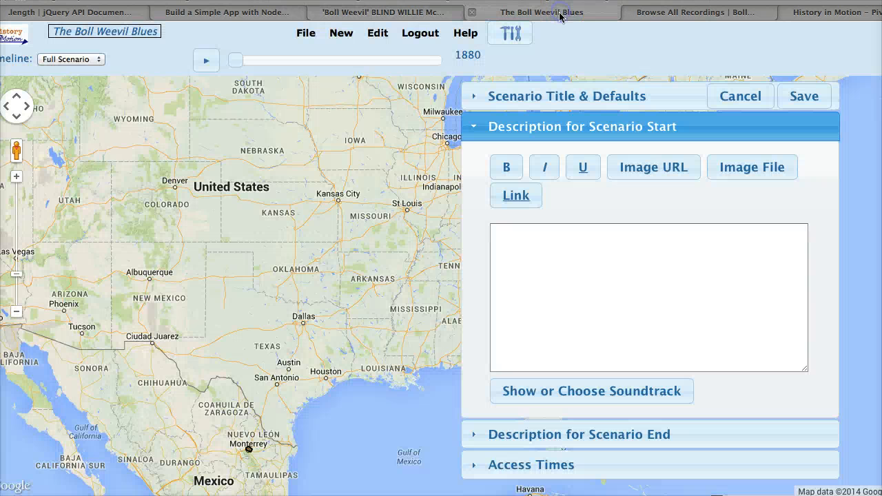
pyautogui.click(529, 392)
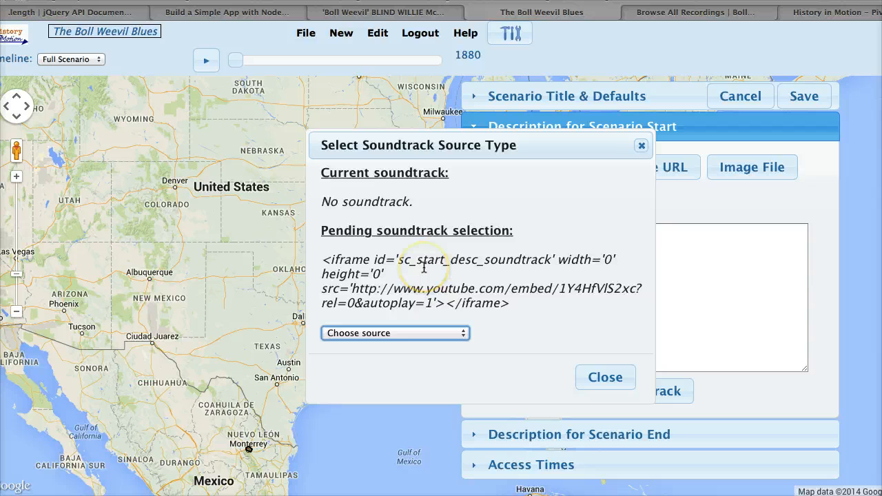
pyautogui.click(463, 333)
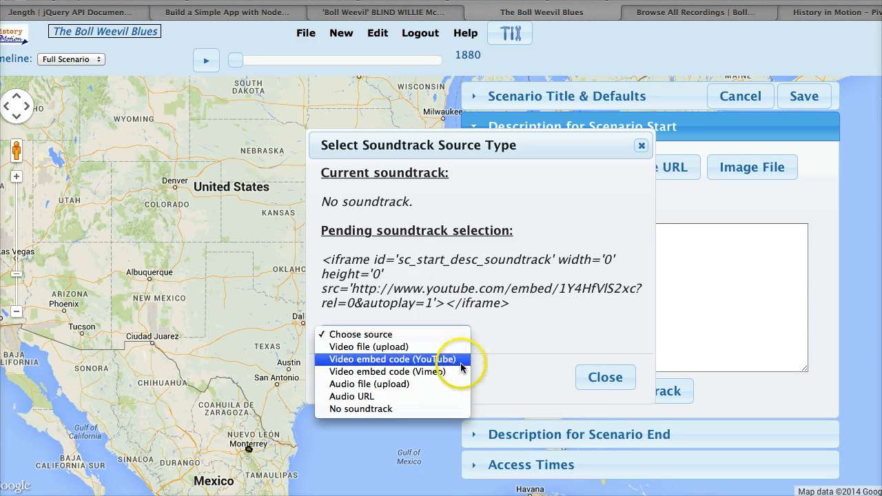
pyautogui.click(460, 359)
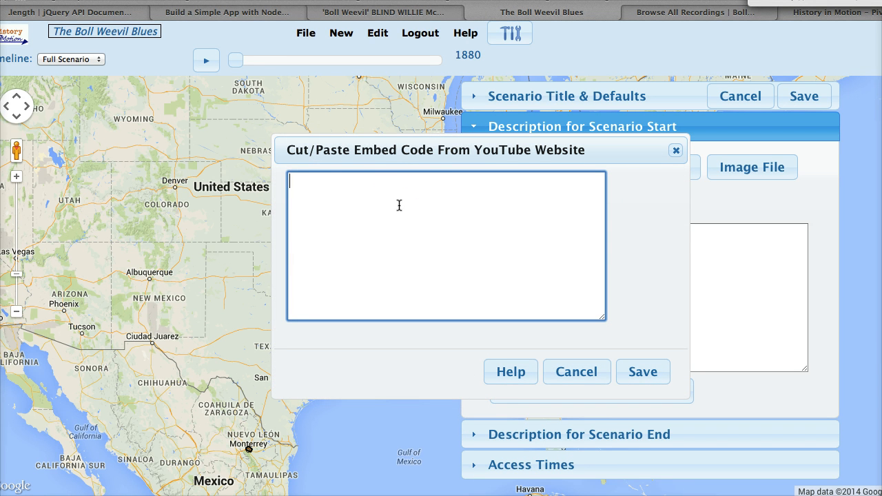
pyautogui.write('http://youtu.be/1Y4HfVlS2xc')
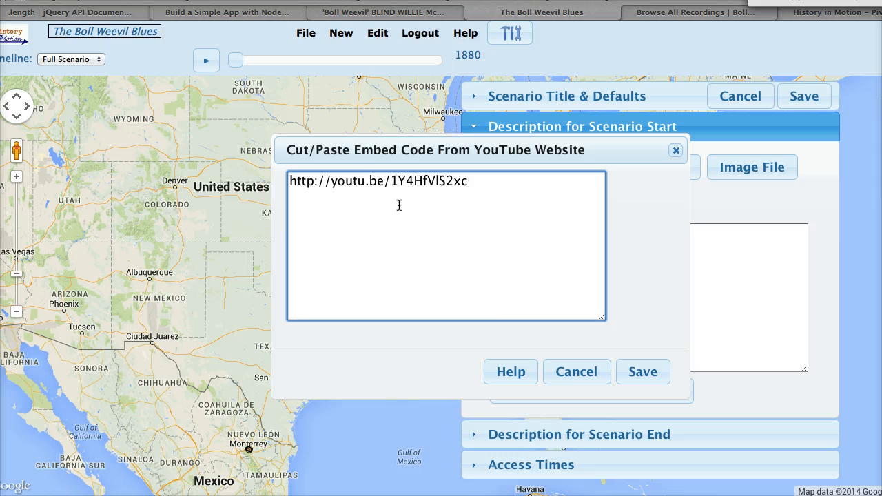
pyautogui.click(640, 370)
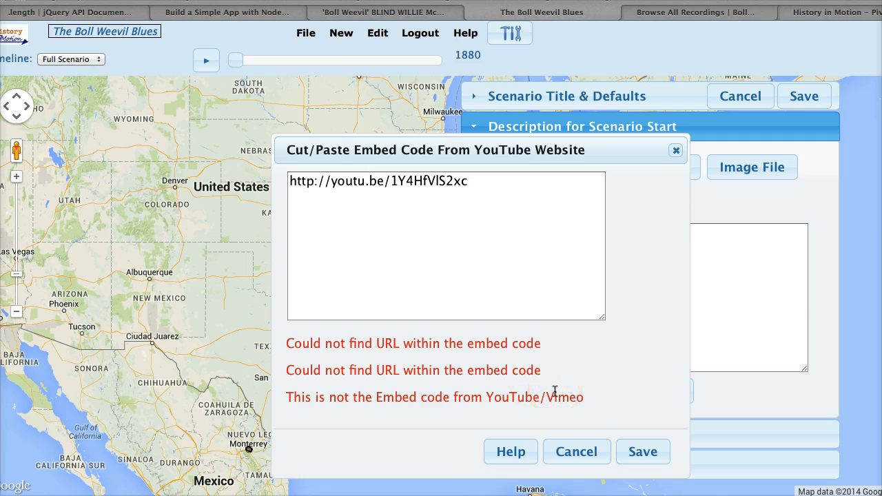
pyautogui.click(567, 451)
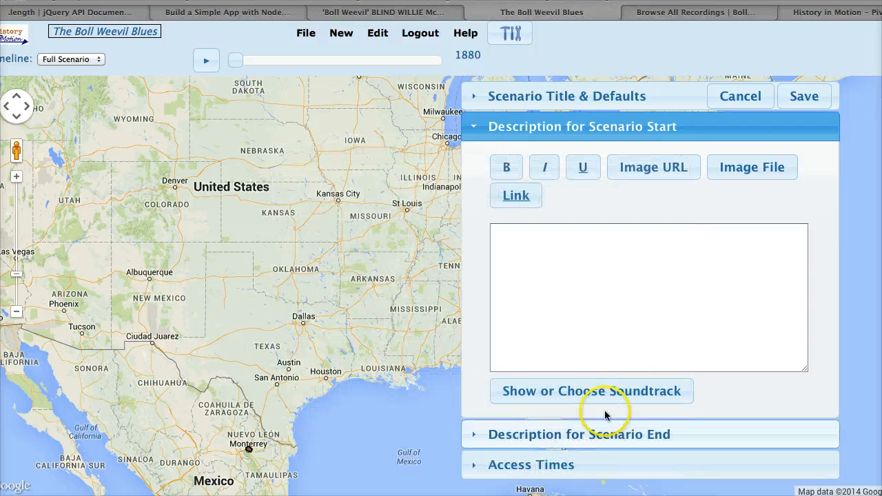
# Check the pending soundtrack selection for the scenario start description.
pyautogui.click(588, 392)
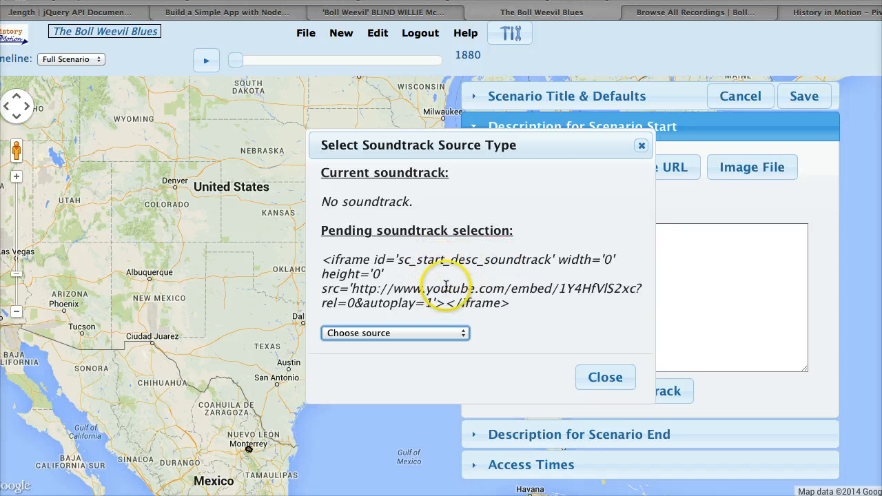
pyautogui.click(605, 377)
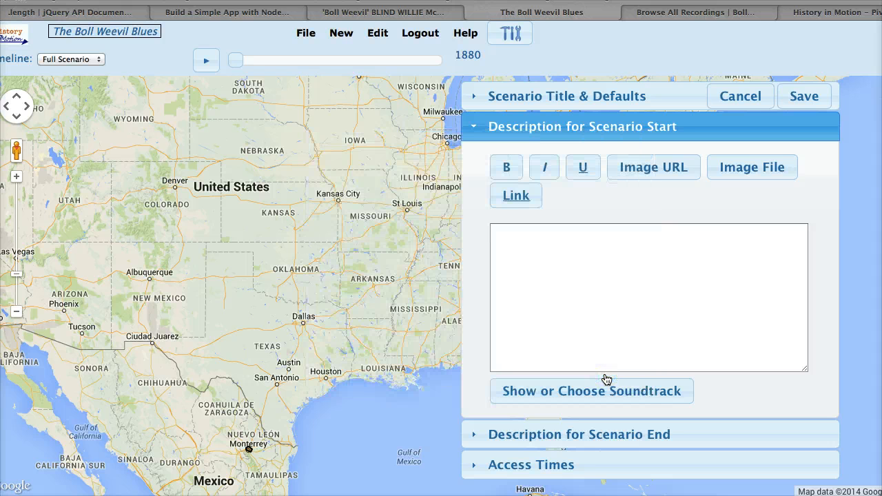
pyautogui.click(640, 350)
# Examine the video file upload source for the start description's soundtrack, browsing local files and cancelling without choosing one.
pyautogui.click(589, 390)
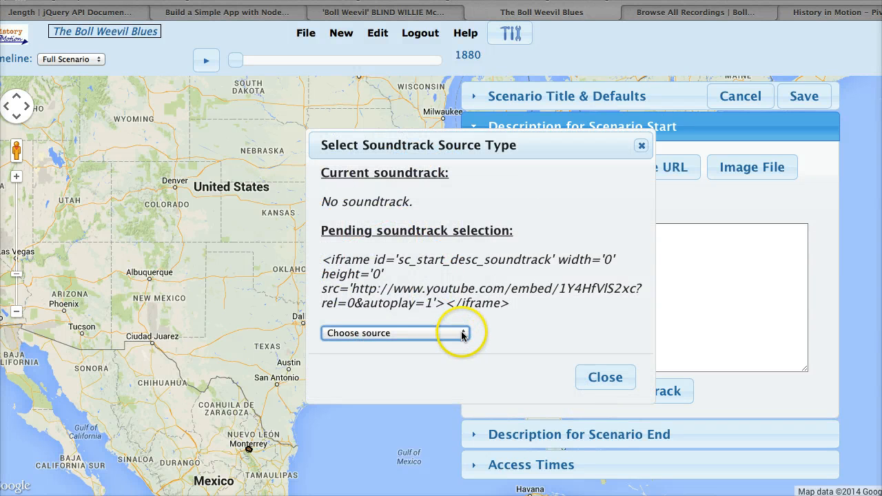
pyautogui.click(462, 333)
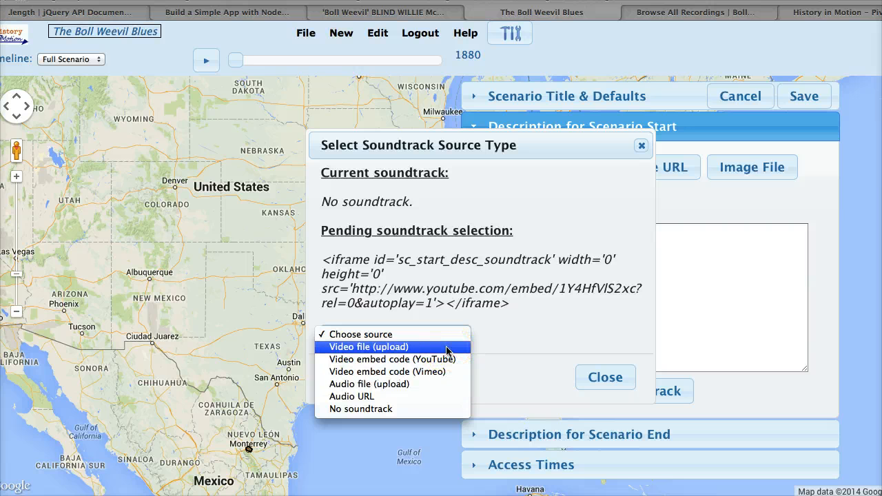
pyautogui.click(447, 347)
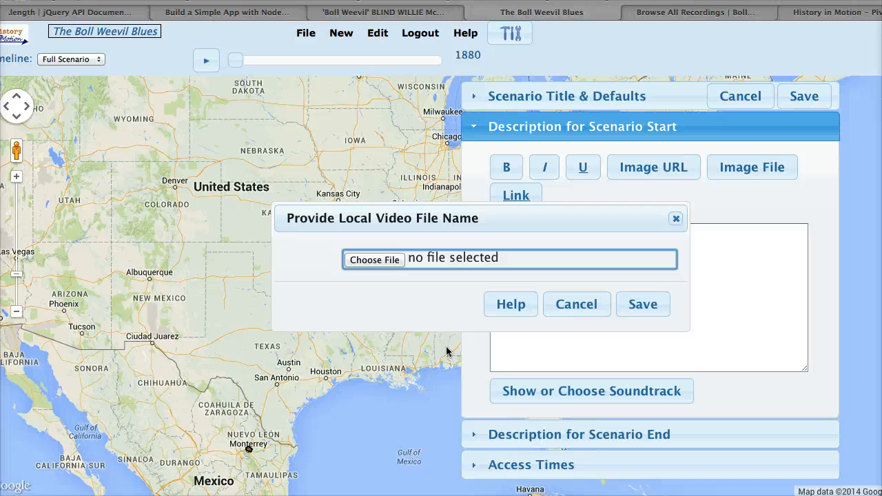
pyautogui.click(386, 260)
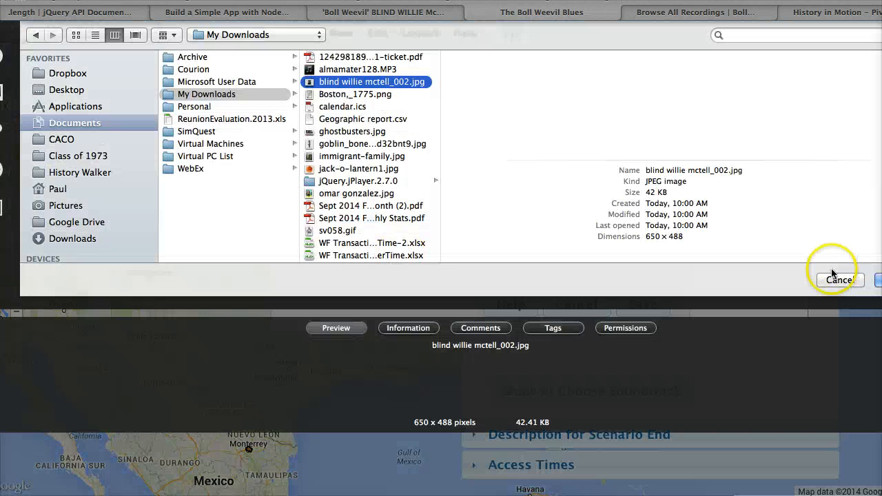
pyautogui.click(832, 282)
pyautogui.click(578, 261)
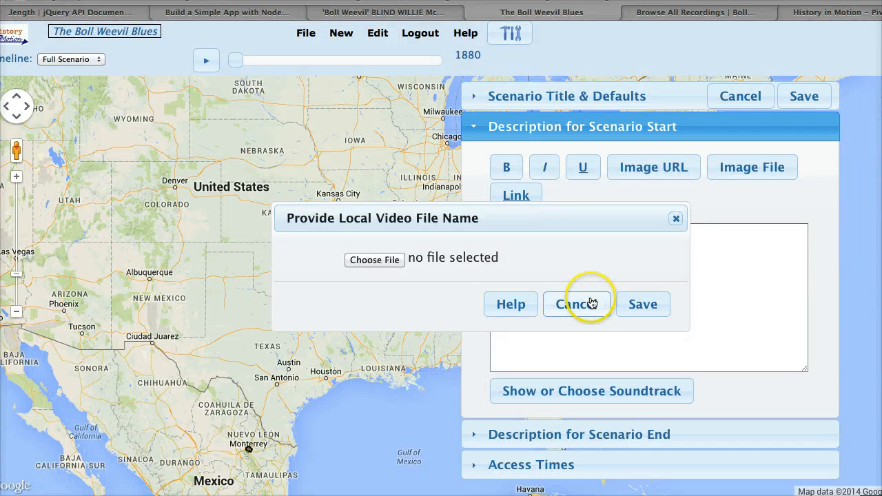
# Examine the Audio URL source for the start description's soundtrack and cancel without entering an address.
pyautogui.click(571, 388)
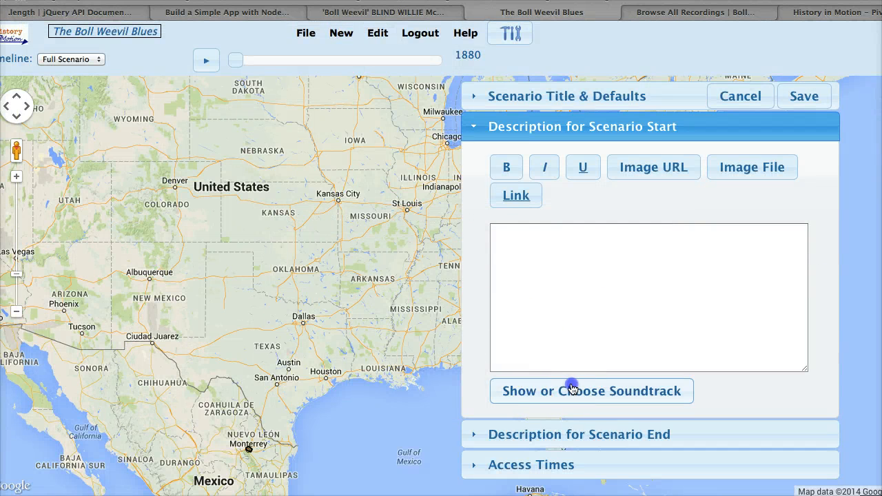
pyautogui.click(462, 333)
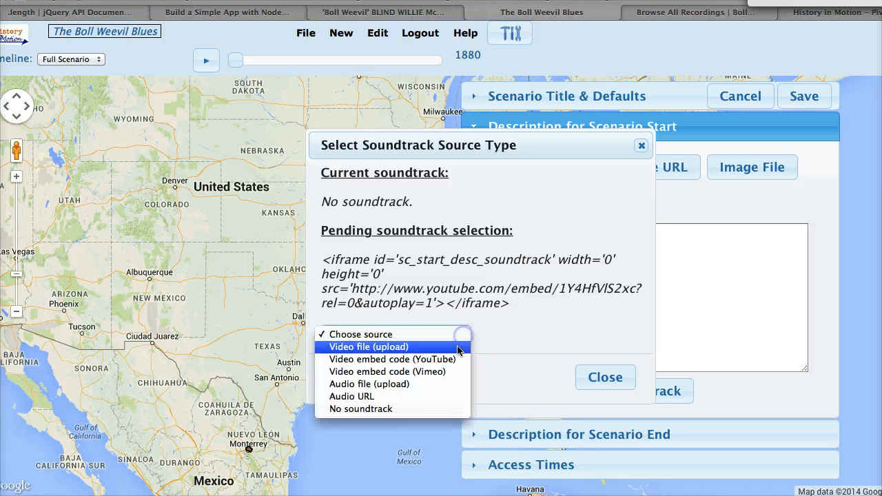
pyautogui.click(436, 396)
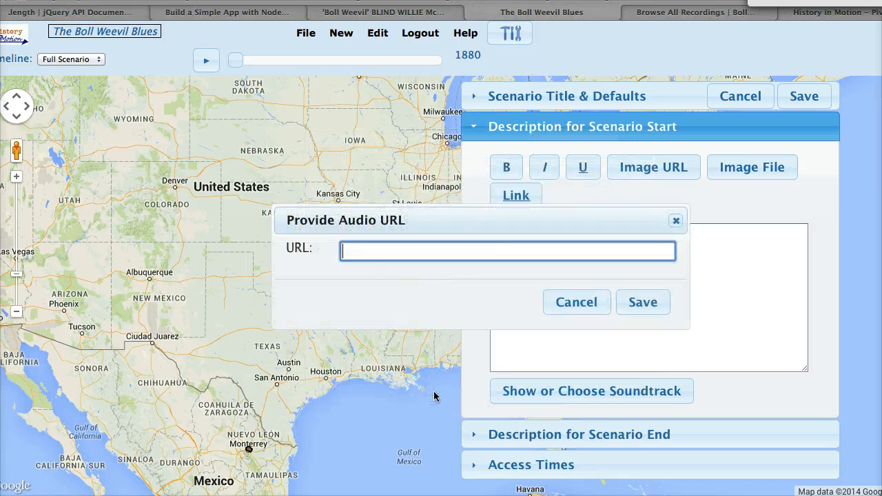
pyautogui.click(572, 304)
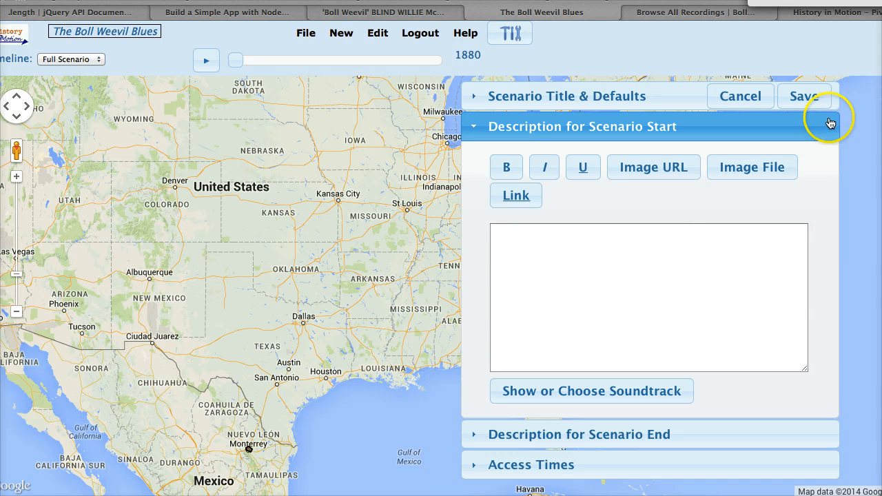
# Start italic formatting in the scenario start description and enter the credit 'Soundtrack: "Boll Weevil" by Blind Will McTell.'.
pyautogui.click(647, 239)
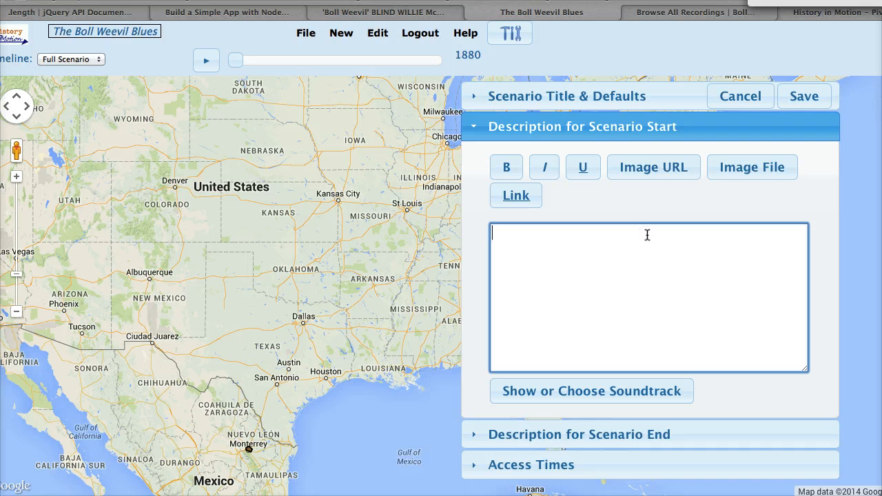
pyautogui.click(544, 167)
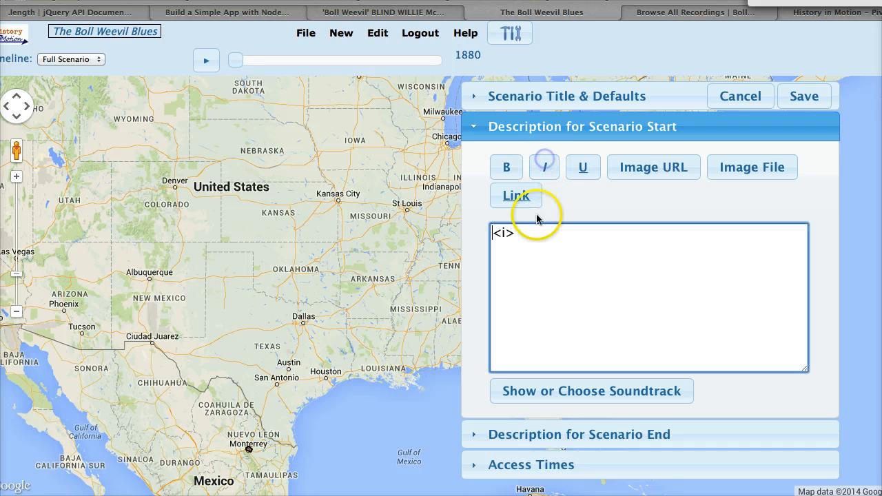
pyautogui.click(524, 237)
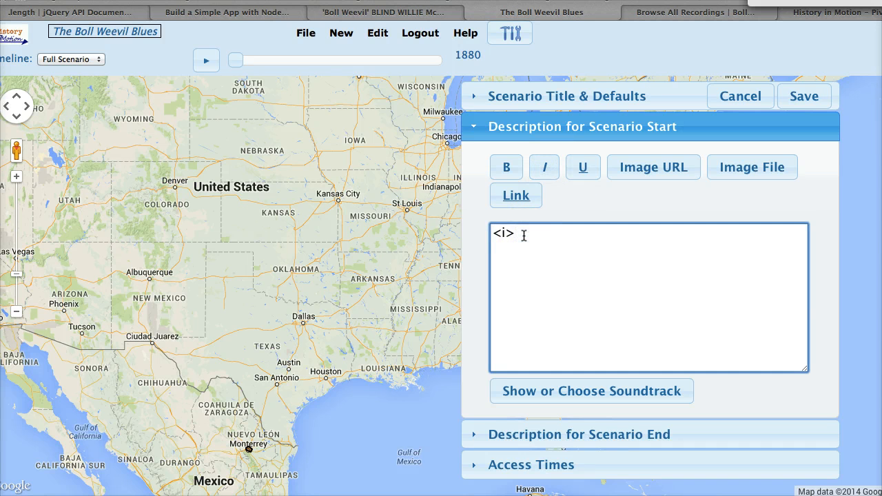
pyautogui.write('Spundtrack: "B')
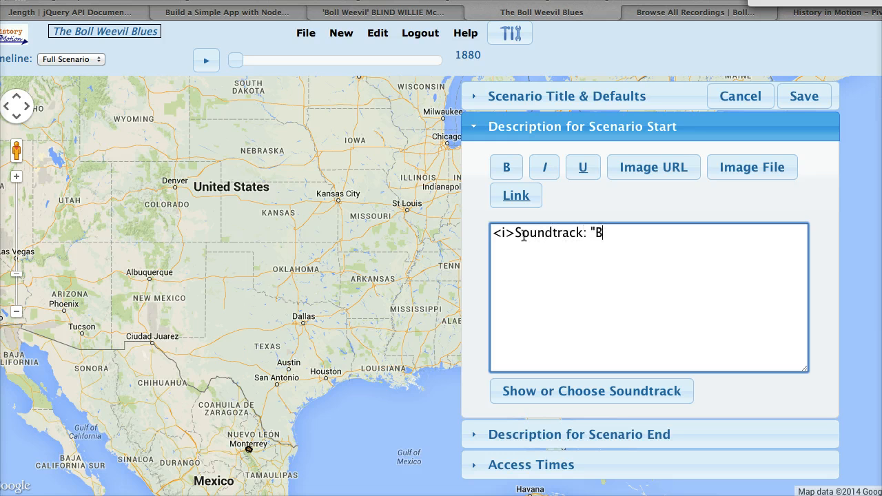
pyautogui.write('oll Weev')
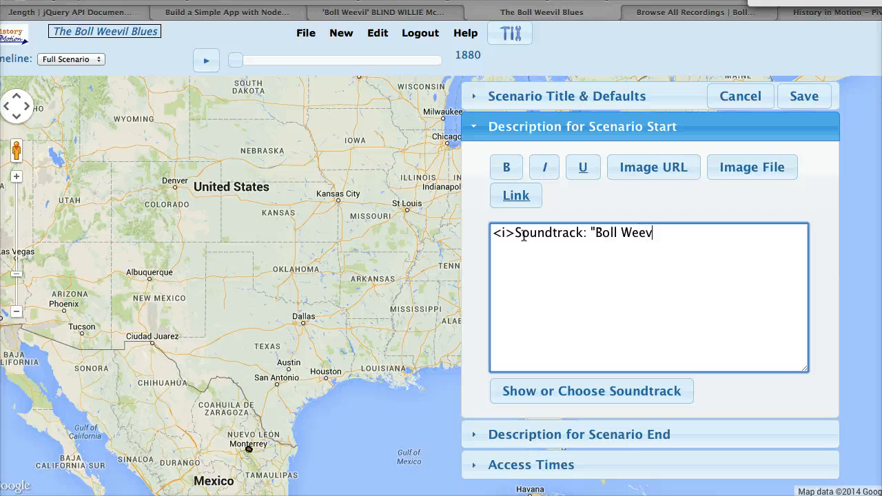
pyautogui.write('il" by Blind W')
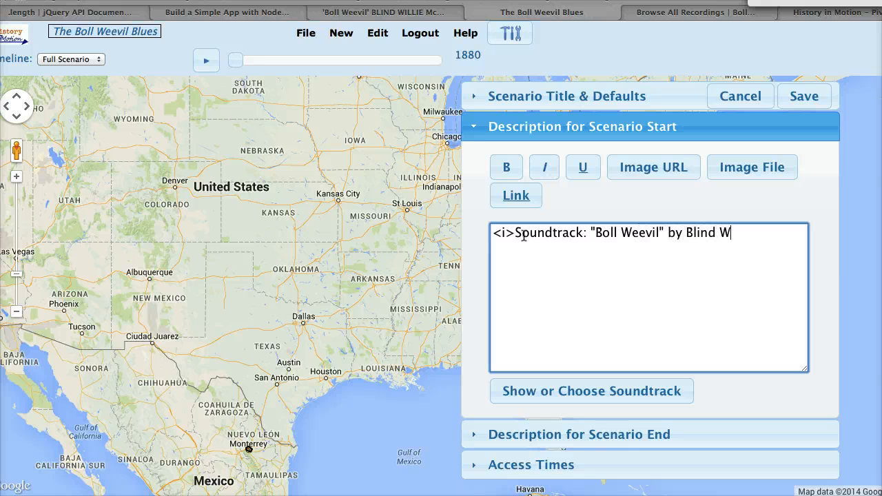
pyautogui.write('ill McTell.')
# End the italic formatting after the soundtrack credit, save the scenario and dismiss the save notice.
pyautogui.click(548, 171)
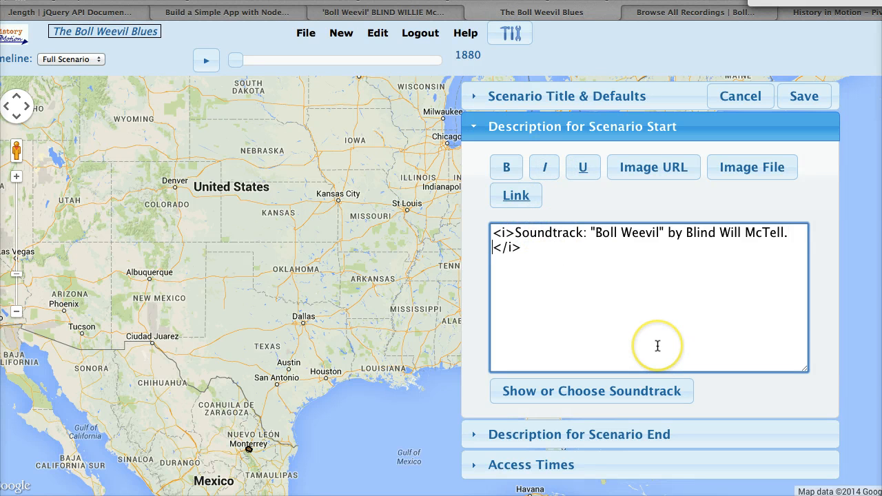
pyautogui.click(803, 97)
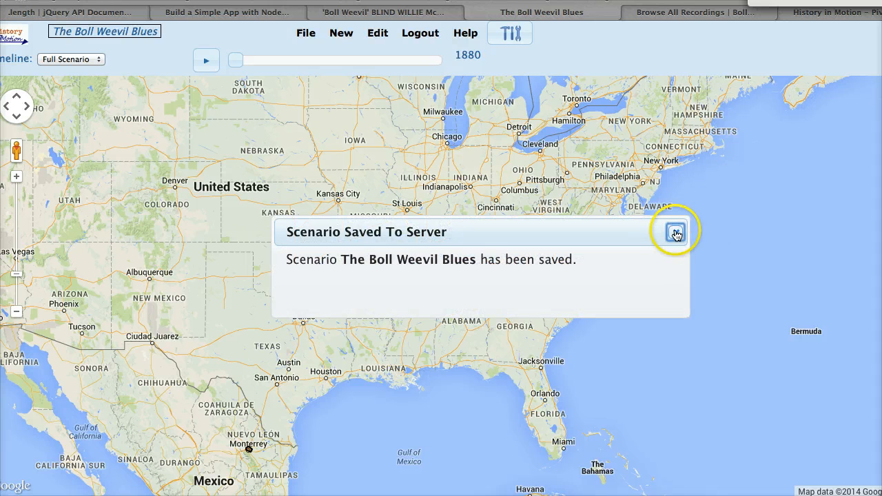
pyautogui.click(676, 235)
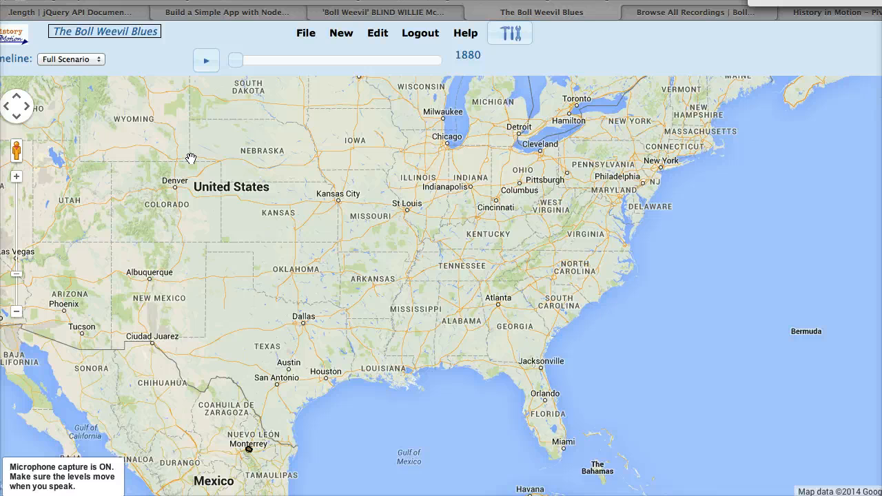
# Test the introduction and its soundtrack by moving the timeline to 1885, back to 1880, and forward to 1892.
pyautogui.click(232, 61)
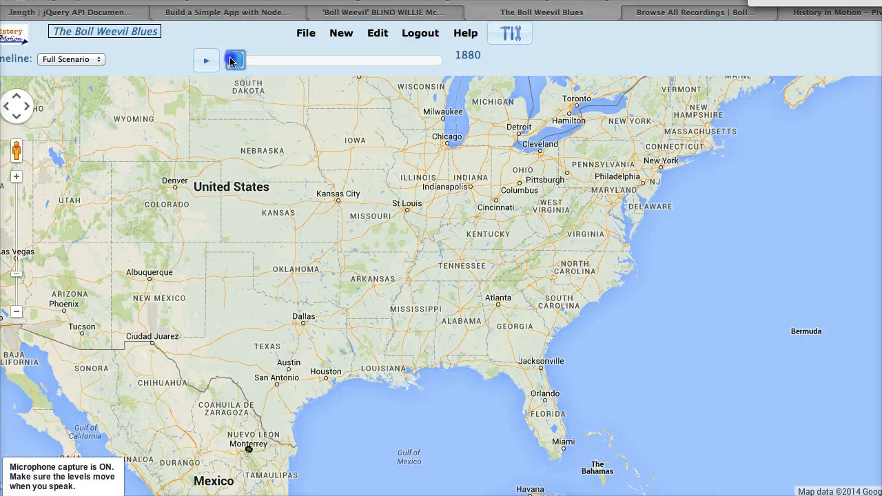
pyautogui.moveTo(232, 60); pyautogui.dragTo(252, 60)
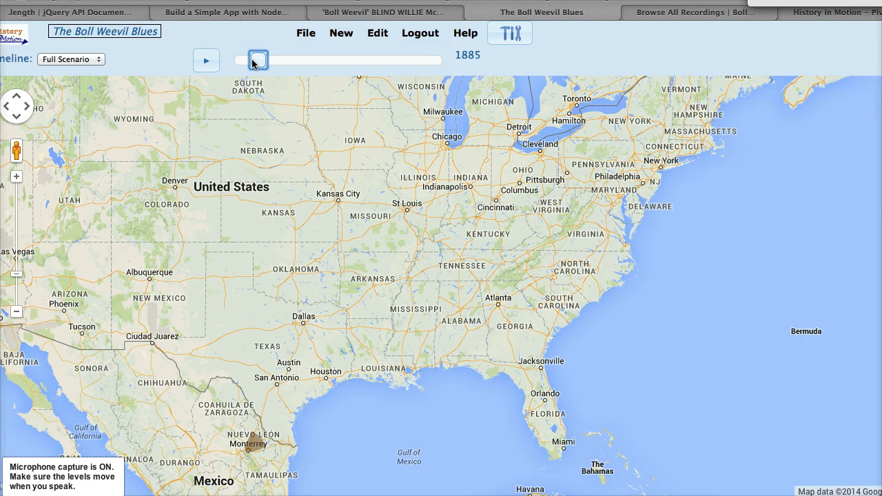
pyautogui.press('Left')
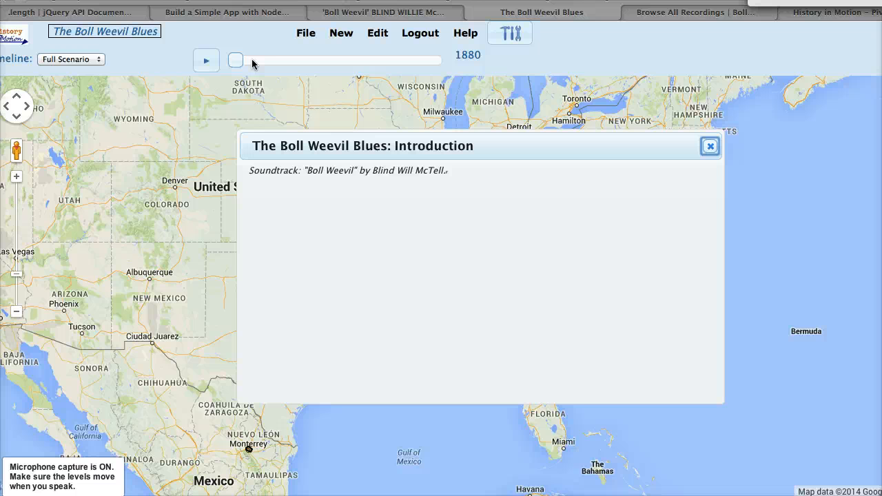
pyautogui.click(237, 61)
pyautogui.moveTo(235, 62); pyautogui.dragTo(285, 62)
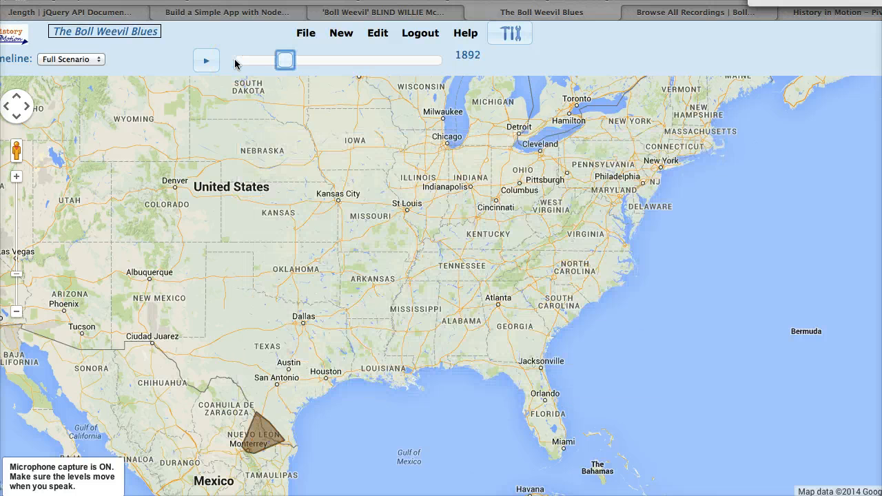